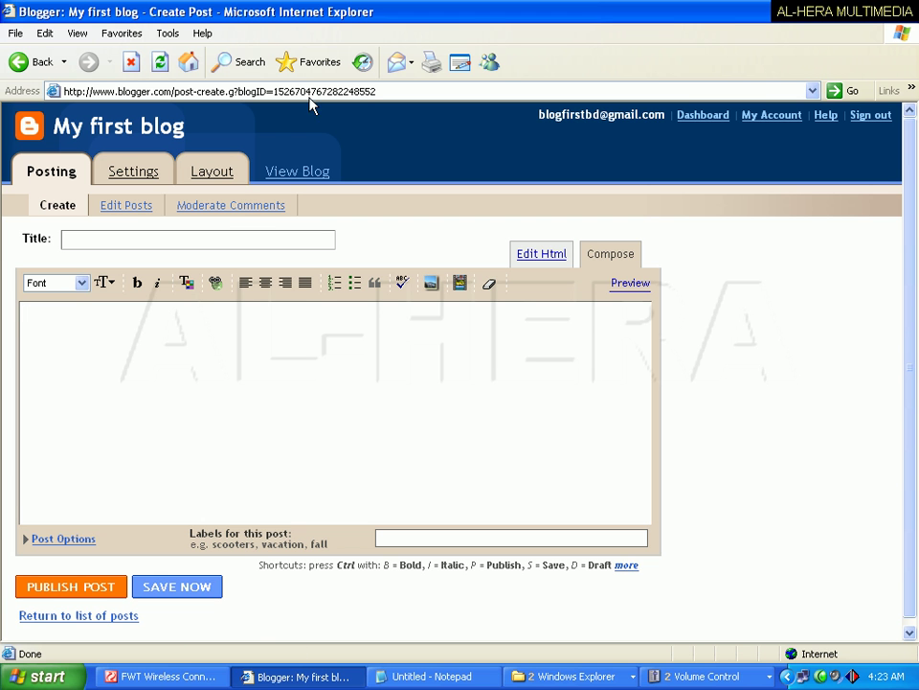
# - Open the published "Demand of IT professional" post from 5:11:00 AM for editing
pyautogui.click(127, 211)
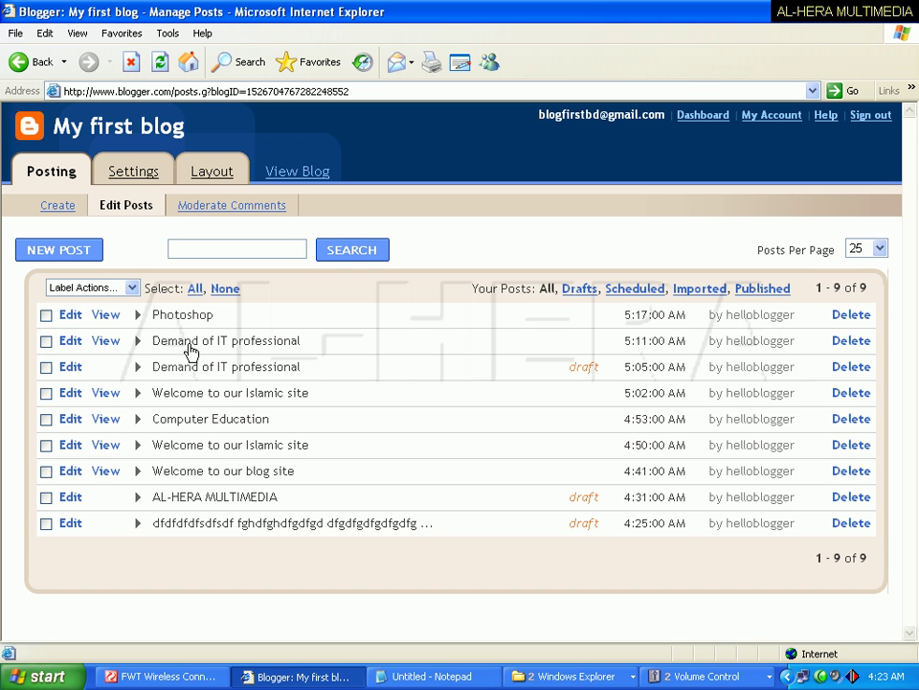
pyautogui.click(47, 343)
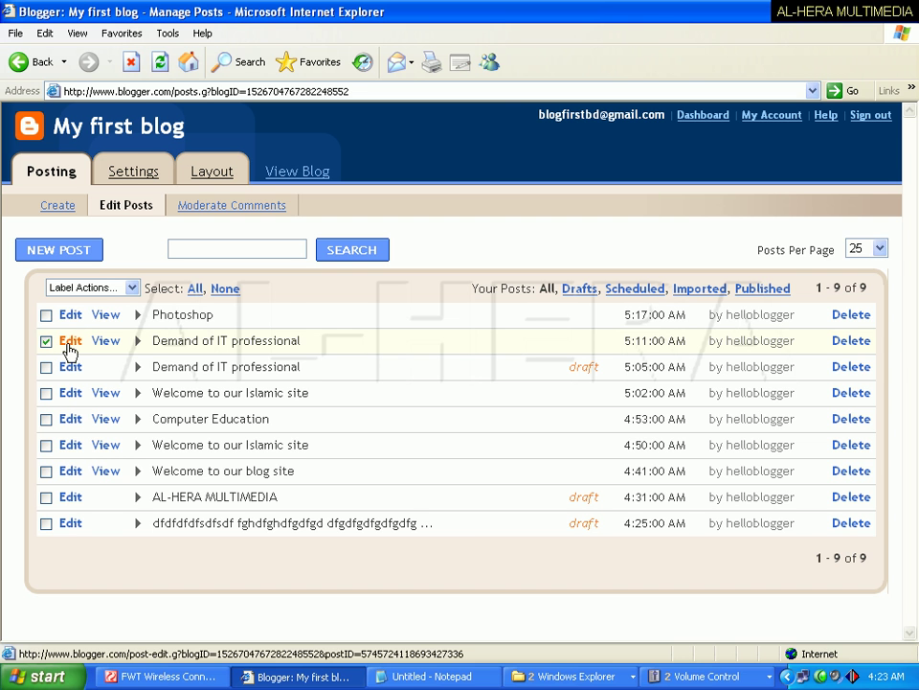
pyautogui.click(70, 343)
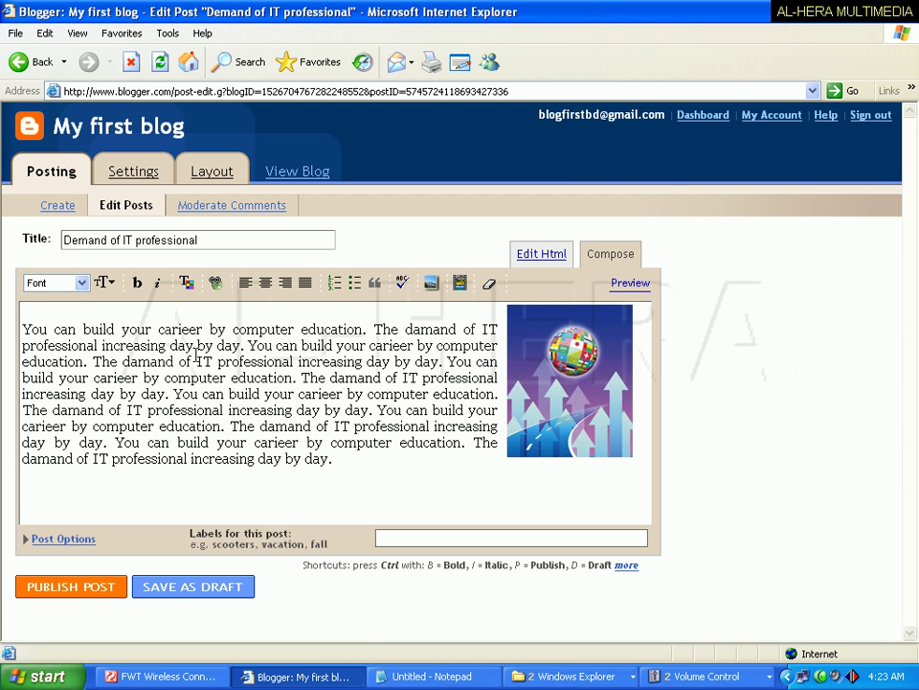
# - Replace "IT" in the post title so it reads "Demand of Computer professional"
pyautogui.moveTo(351, 446); pyautogui.dragTo(24, 345)
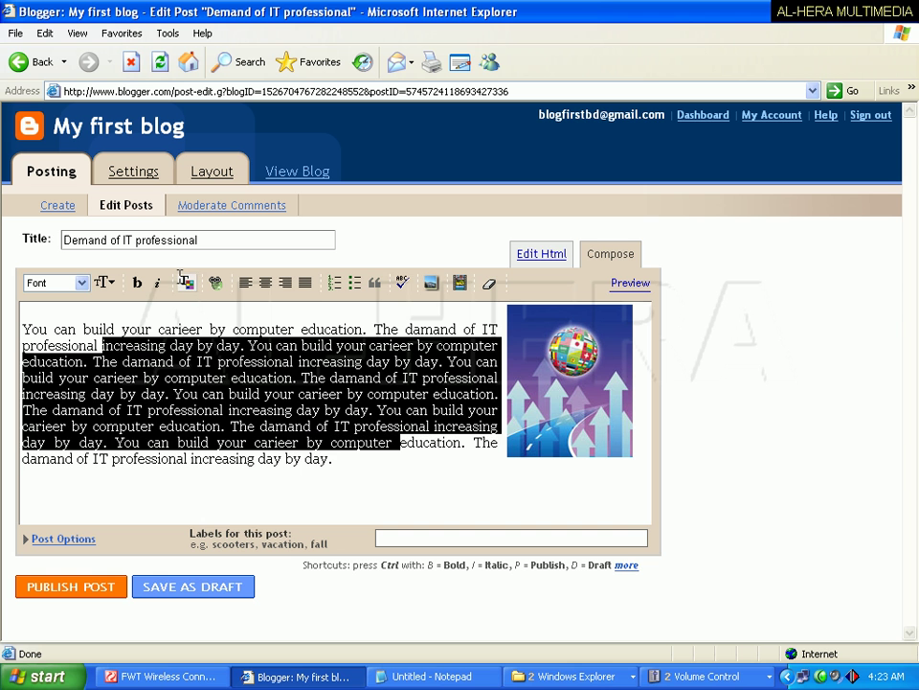
pyautogui.click(210, 236)
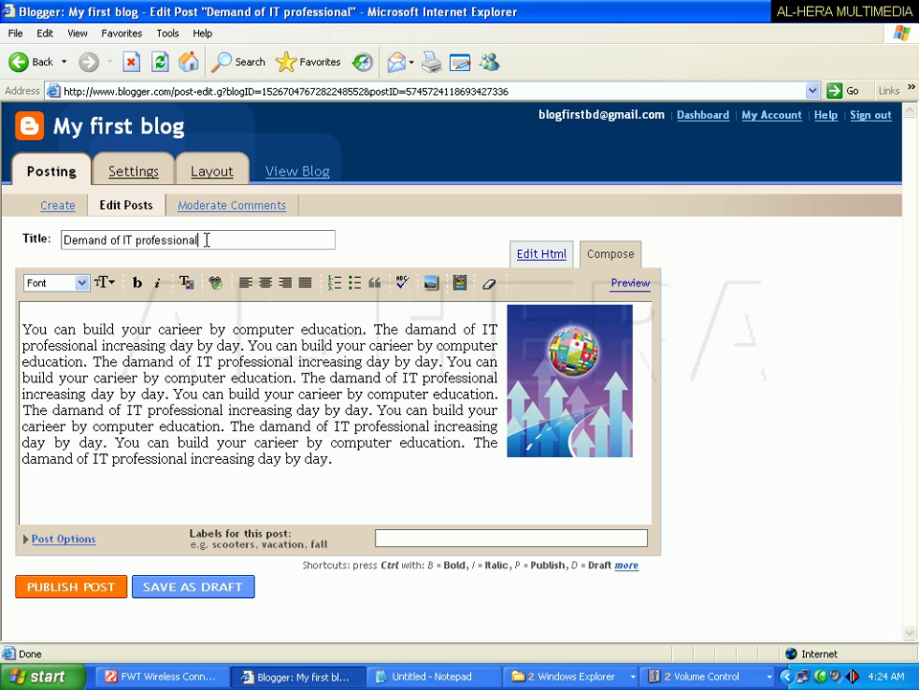
pyautogui.doubleClick(127, 239)
pyautogui.write('Compu')
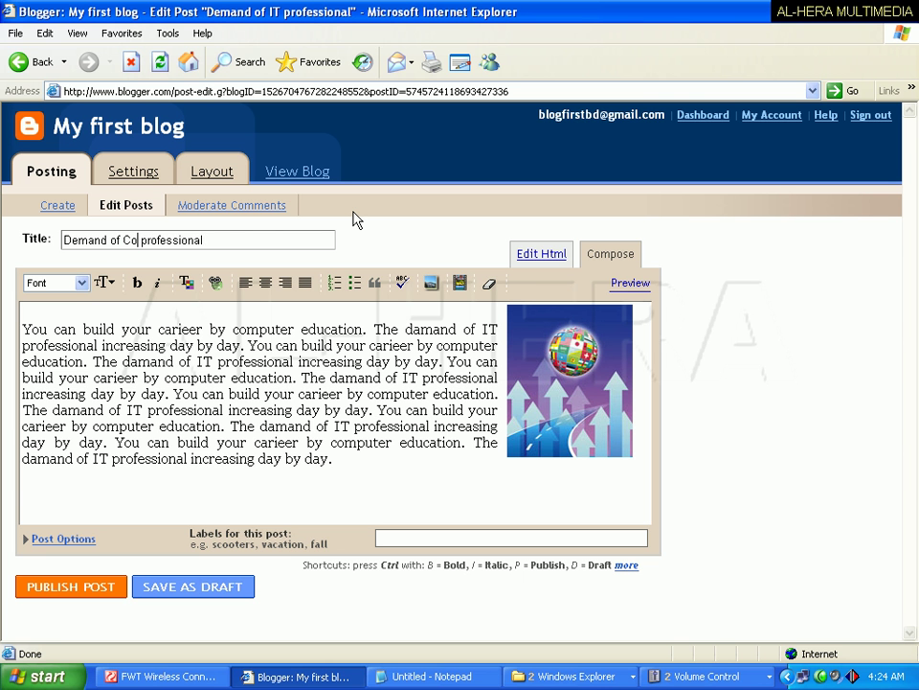
pyautogui.write('ter')
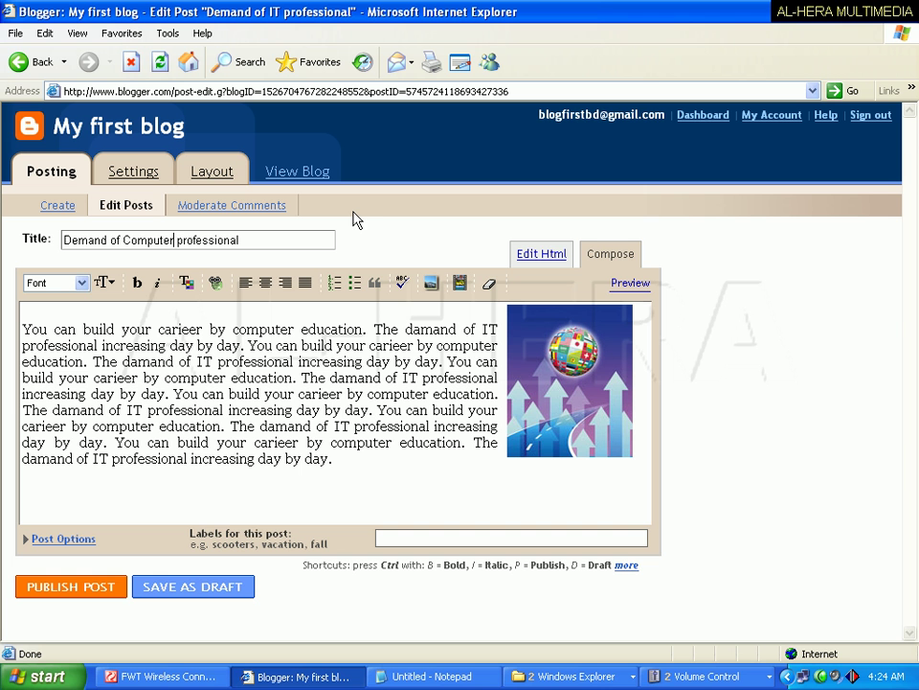
# - Set the whole body paragraph of the post to the Arial font and colour it dark blue
pyautogui.moveTo(312, 427); pyautogui.dragTo(148, 410)
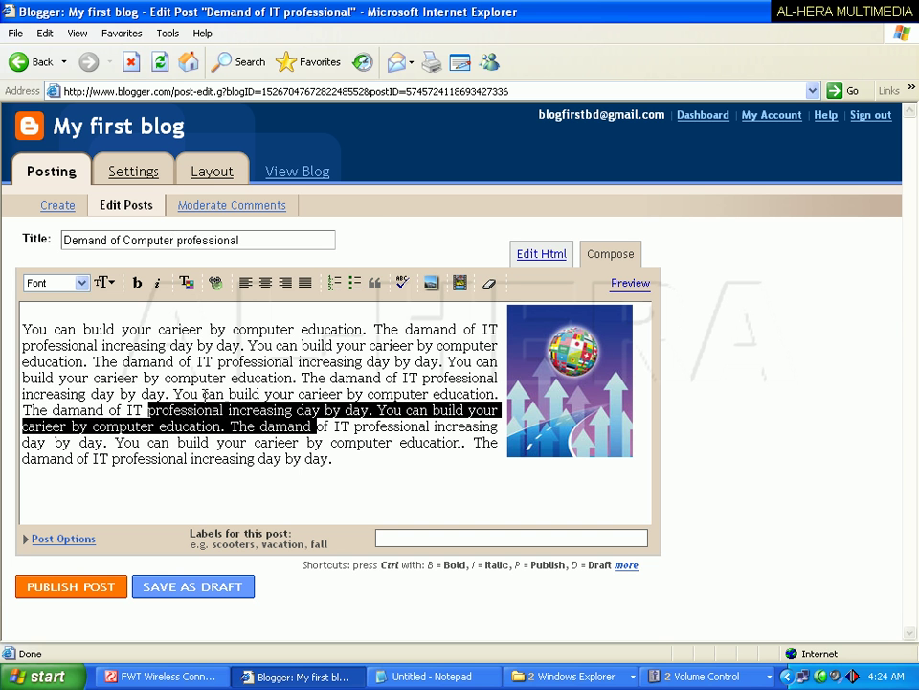
pyautogui.click(199, 378)
pyautogui.moveTo(365, 476); pyautogui.dragTo(2, 328)
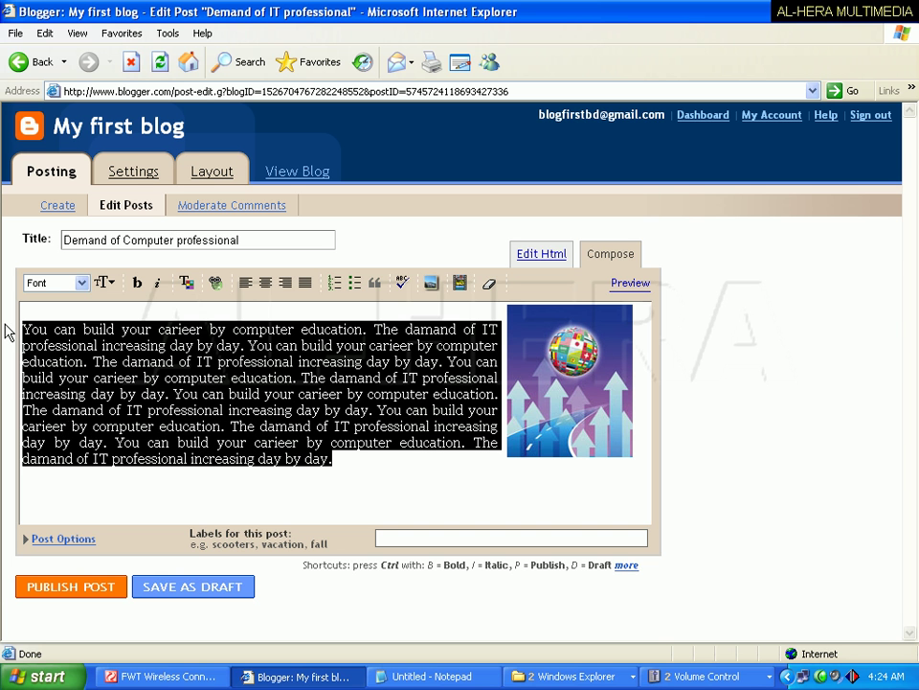
pyautogui.click(82, 282)
pyautogui.click(58, 312)
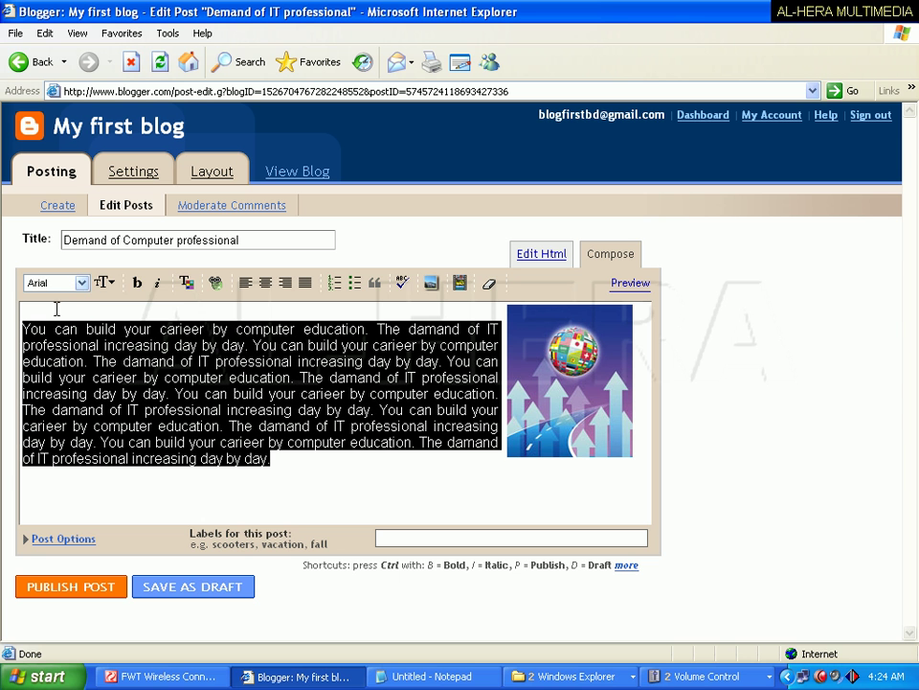
pyautogui.click(184, 286)
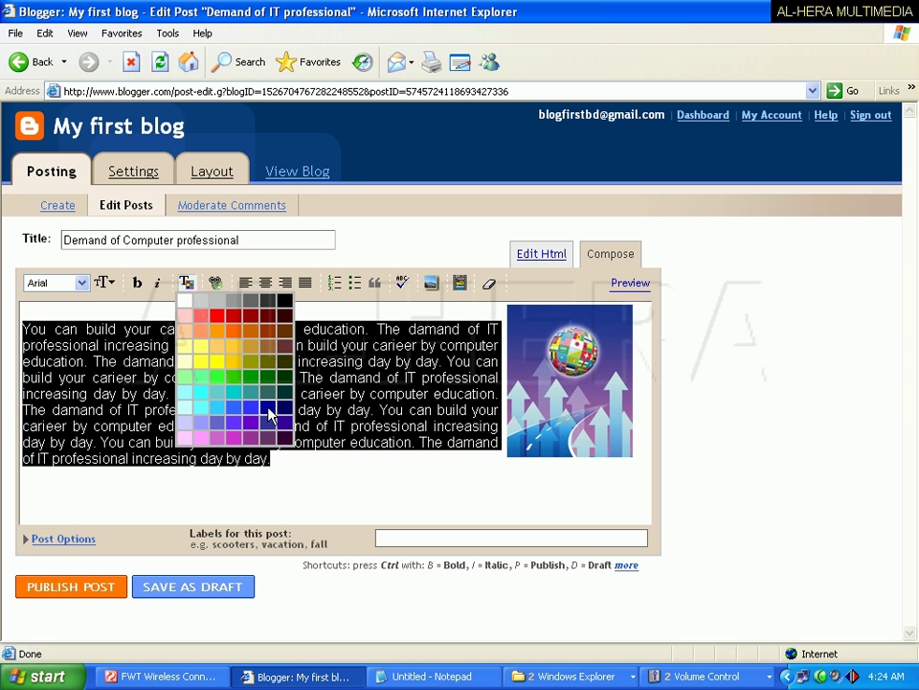
pyautogui.click(269, 414)
pyautogui.click(266, 410)
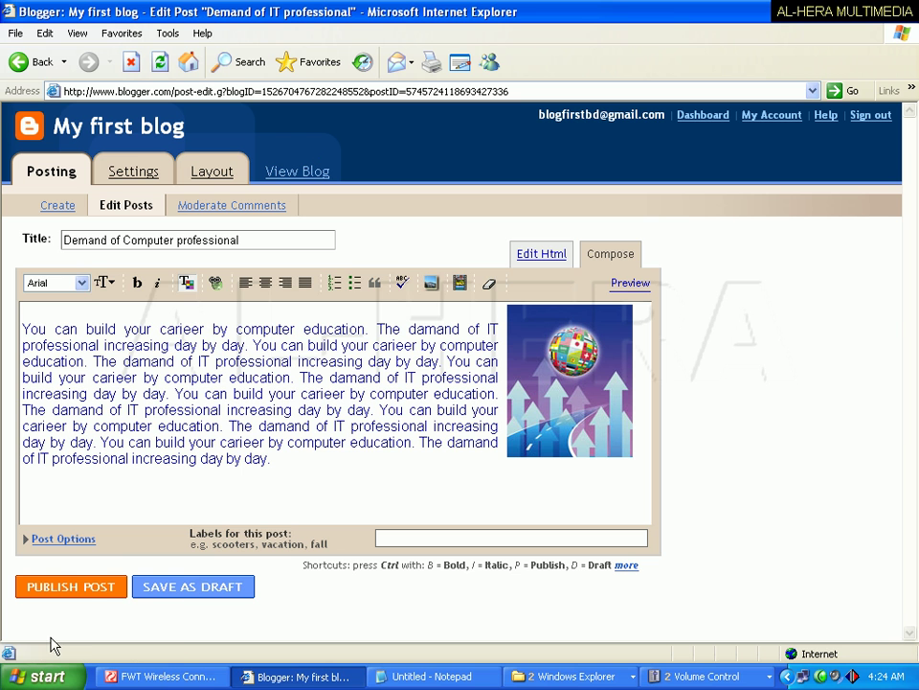
# - Publish the edited post and look at it on the blog page
pyautogui.click(91, 591)
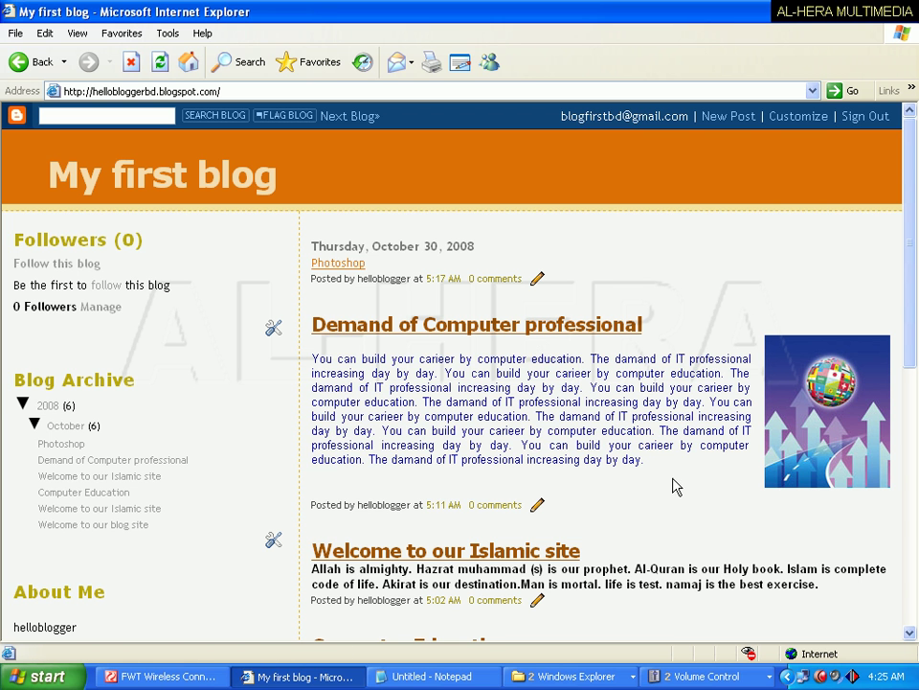
pyautogui.moveTo(644, 460); pyautogui.dragTo(422, 370)
pyautogui.click(428, 369)
# - Return from the blog to the post editor and enter "AL-HERA" as the body of a new post
pyautogui.click(791, 121)
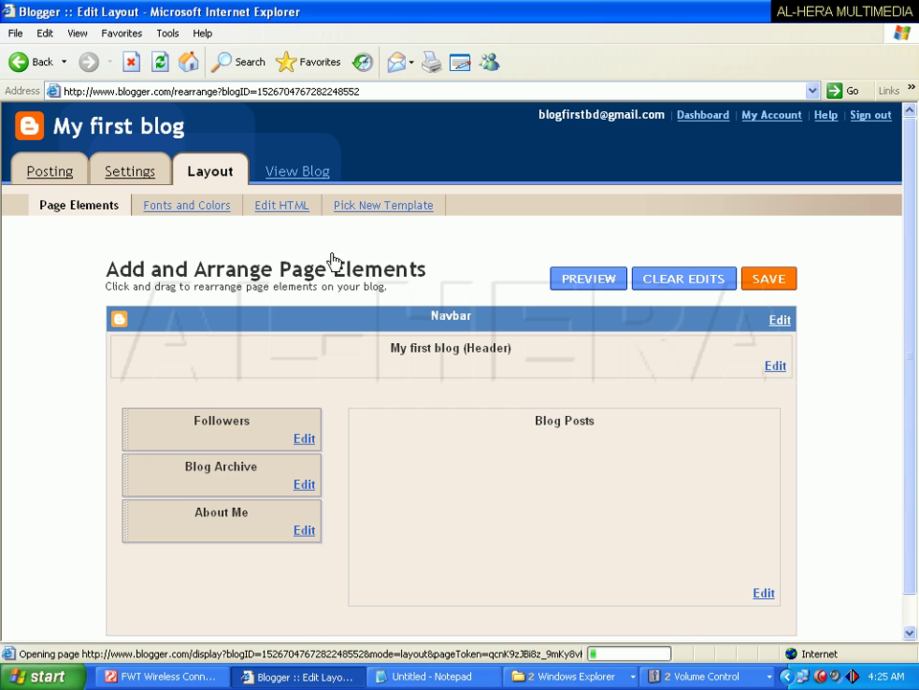
pyautogui.click(51, 174)
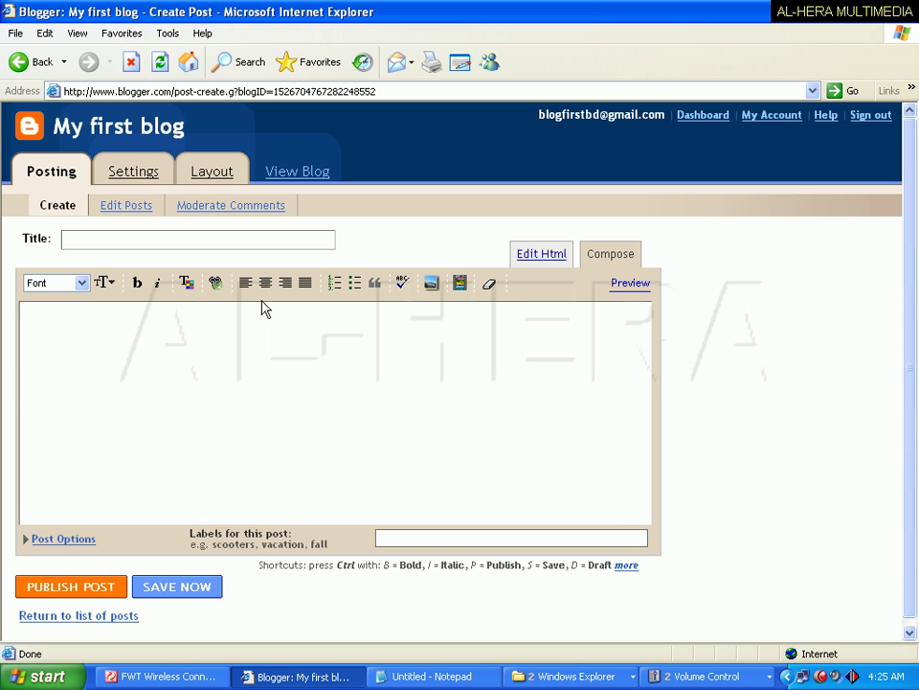
pyautogui.write('HERA')
# - Format the "AL-HERA" text in Arial, bold and red
pyautogui.moveTo(139, 311); pyautogui.dragTo(21, 314)
pyautogui.click(82, 283)
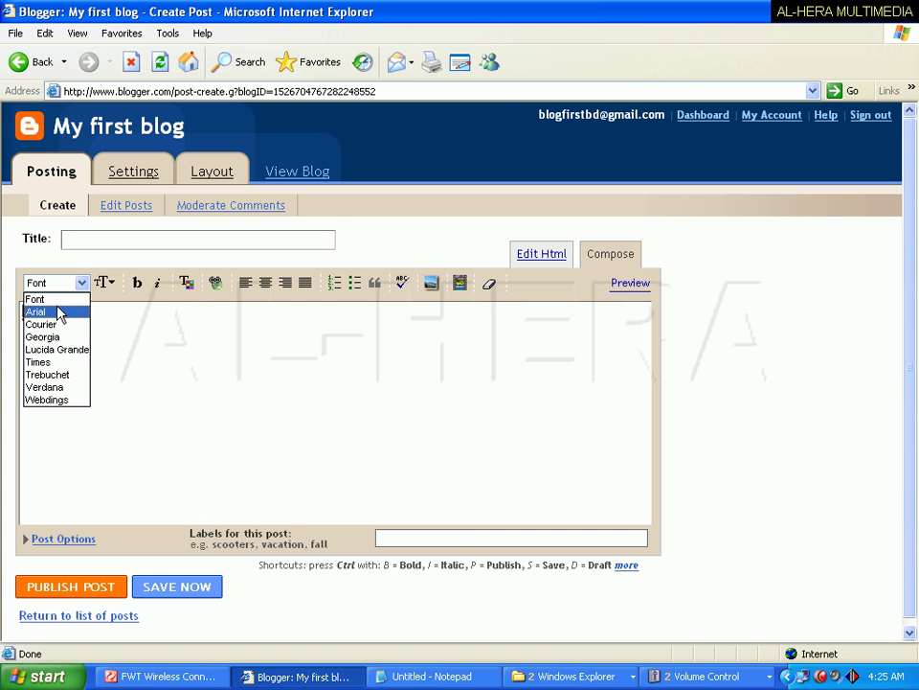
pyautogui.click(60, 312)
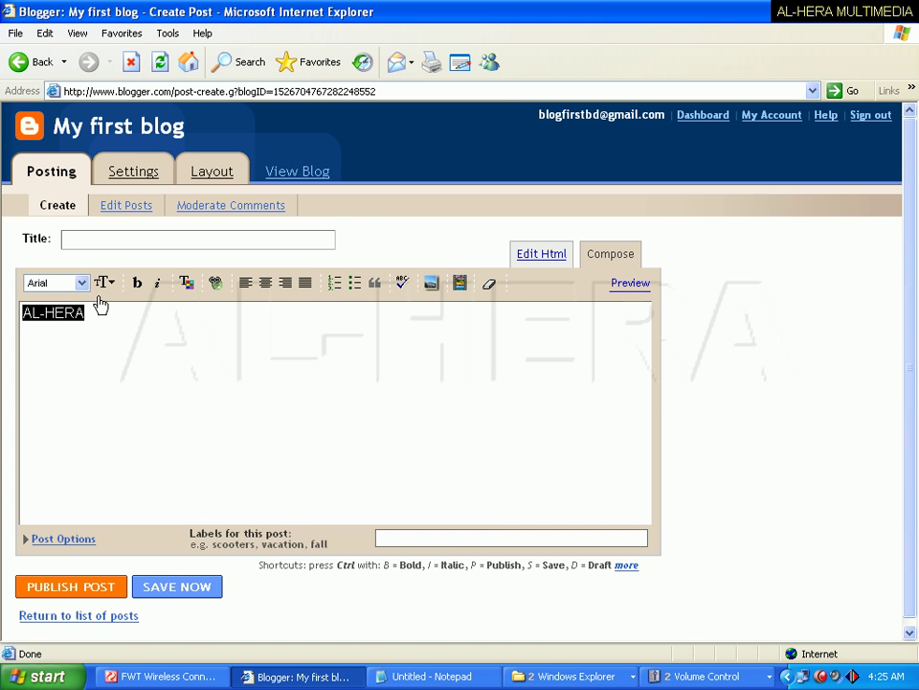
pyautogui.click(188, 288)
pyautogui.click(213, 318)
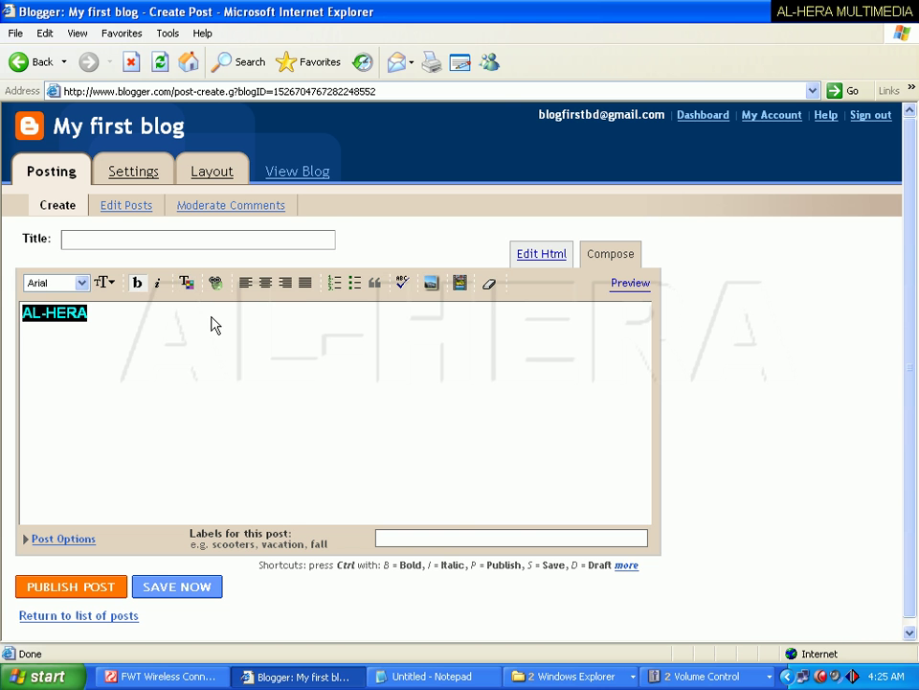
pyautogui.click(213, 324)
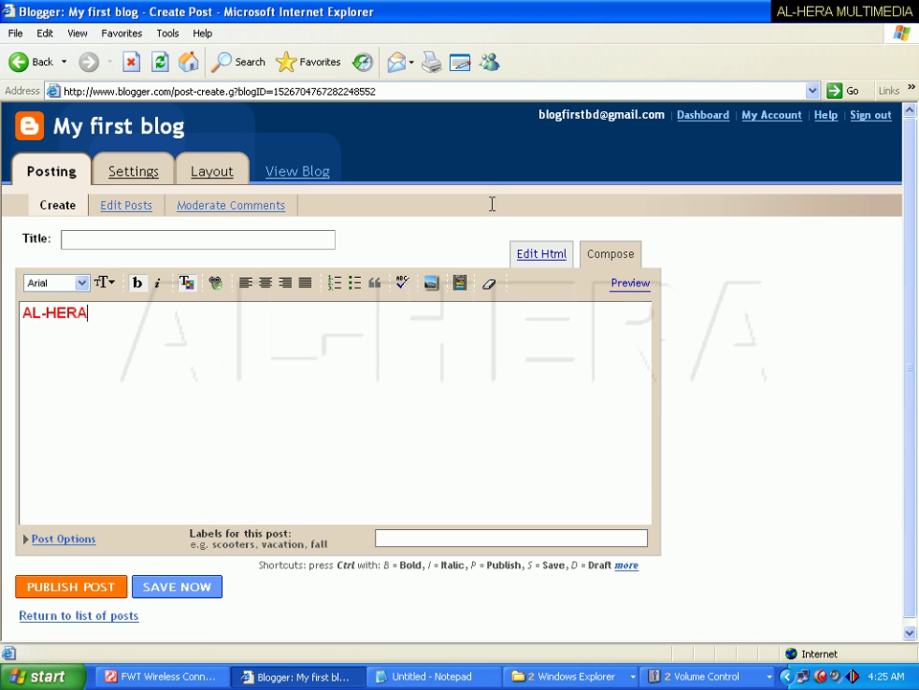
pyautogui.moveTo(102, 310); pyautogui.dragTo(27, 312)
pyautogui.click(105, 316)
pyautogui.moveTo(107, 320); pyautogui.dragTo(12, 313)
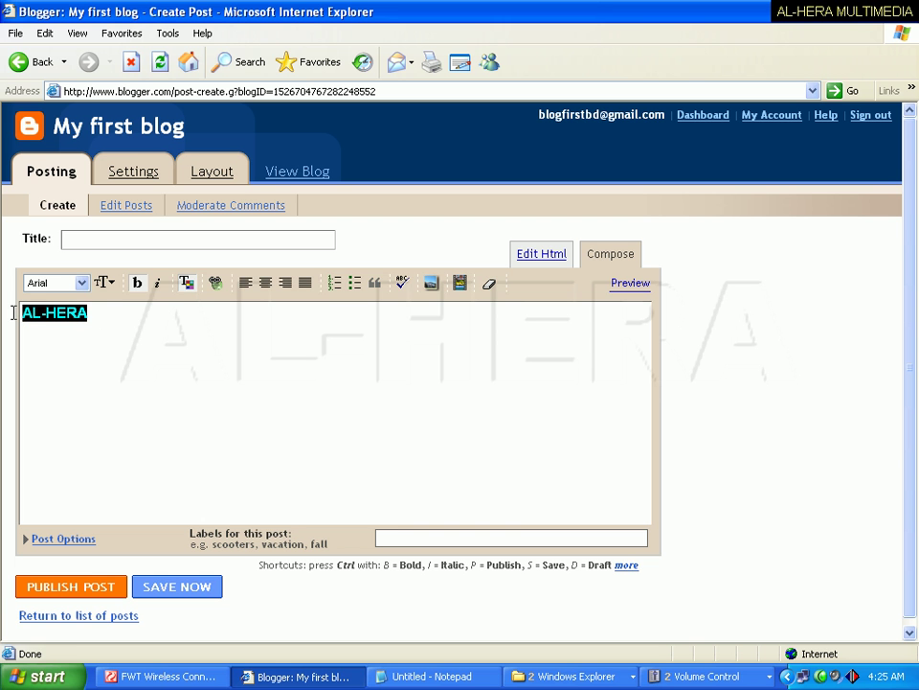
pyautogui.click(216, 283)
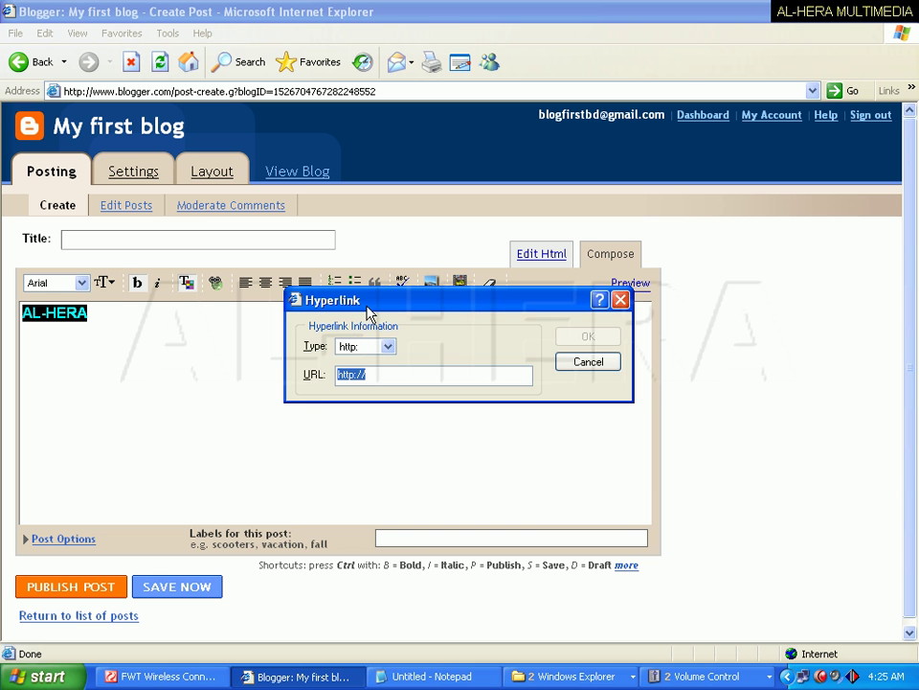
pyautogui.moveTo(369, 313); pyautogui.dragTo(318, 335)
pyautogui.click(334, 400)
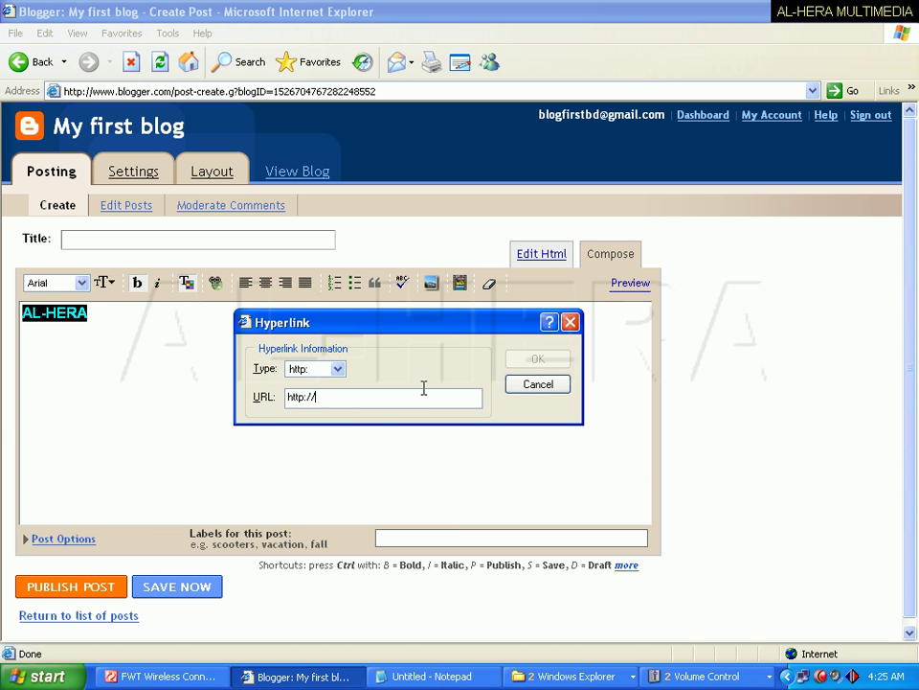
pyautogui.click(287, 397)
pyautogui.write('WWW.alherabd.com')
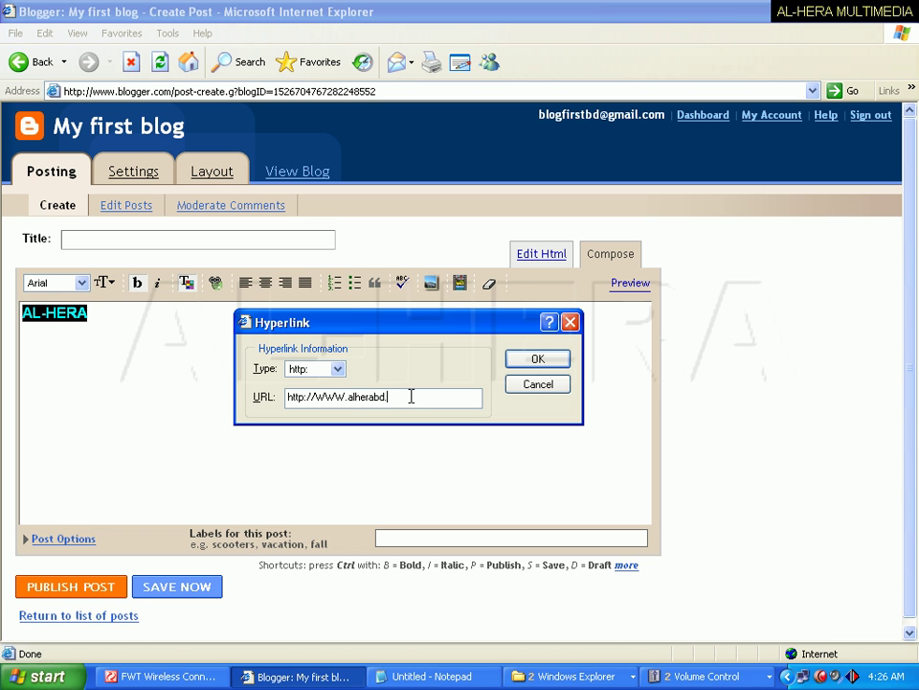
pyautogui.click(532, 362)
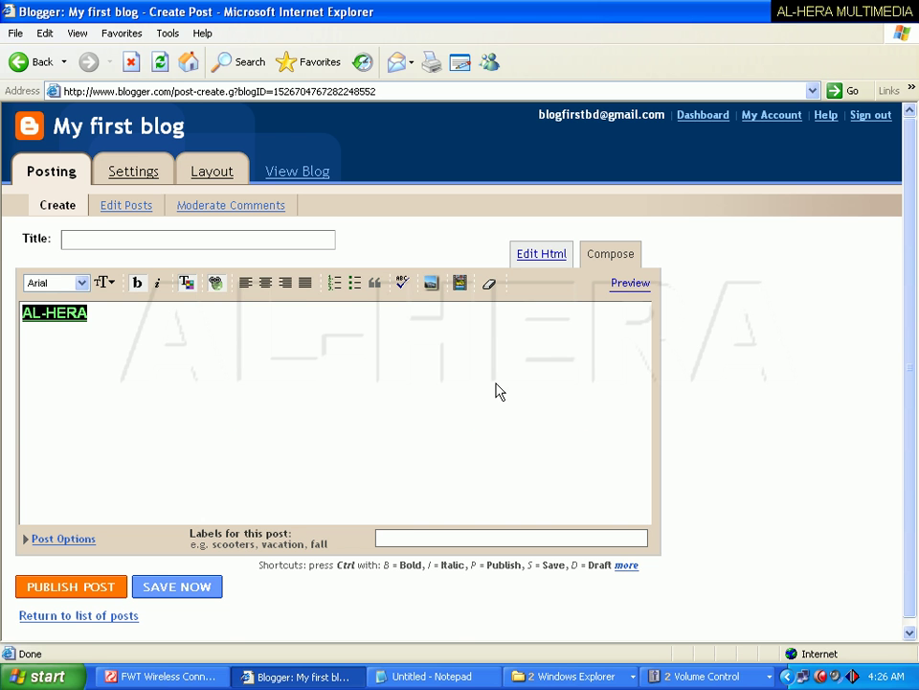
# - Save the new AL-HERA post and publish it
pyautogui.click(209, 590)
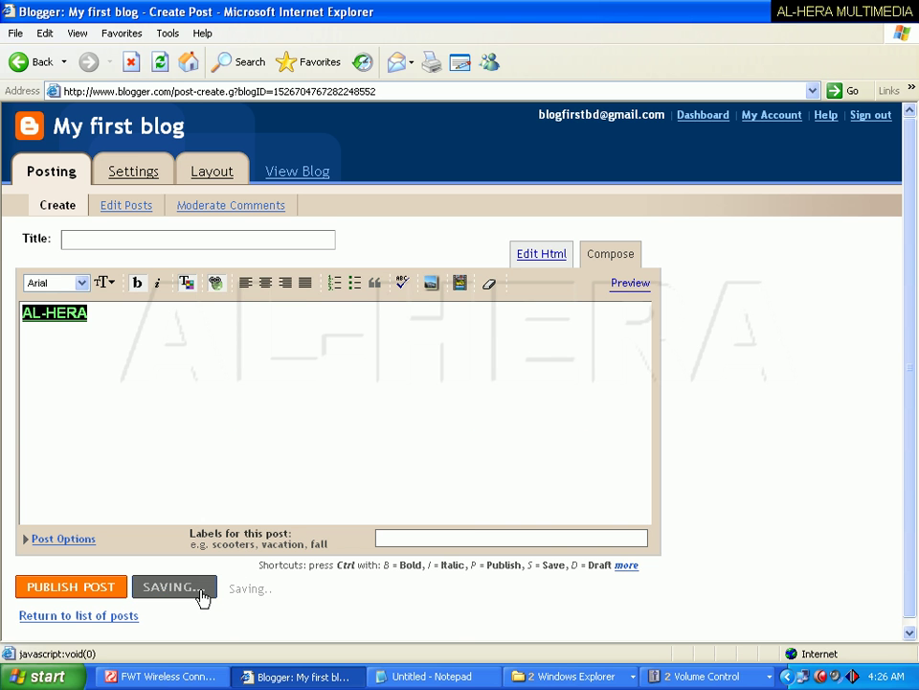
pyautogui.click(92, 587)
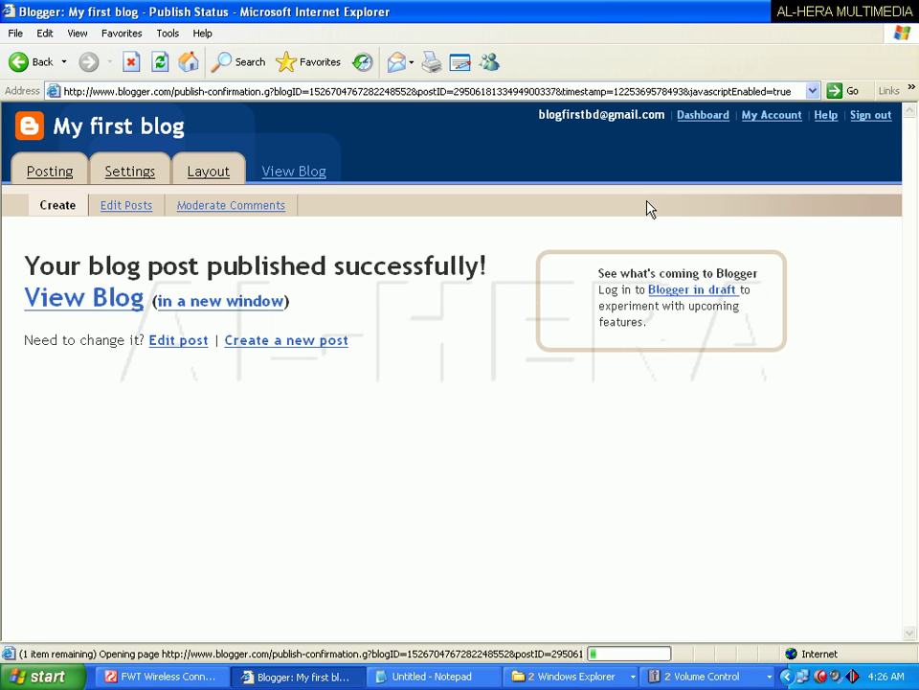
# - View the blog and follow the AL-HERA link in the new post to check the page it opens
pyautogui.click(296, 173)
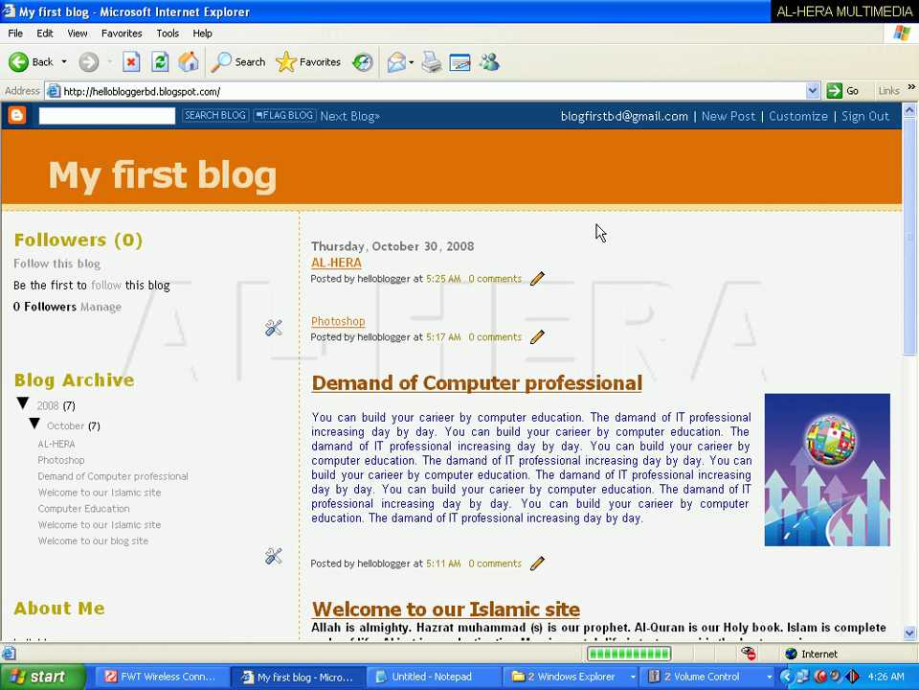
pyautogui.click(350, 274)
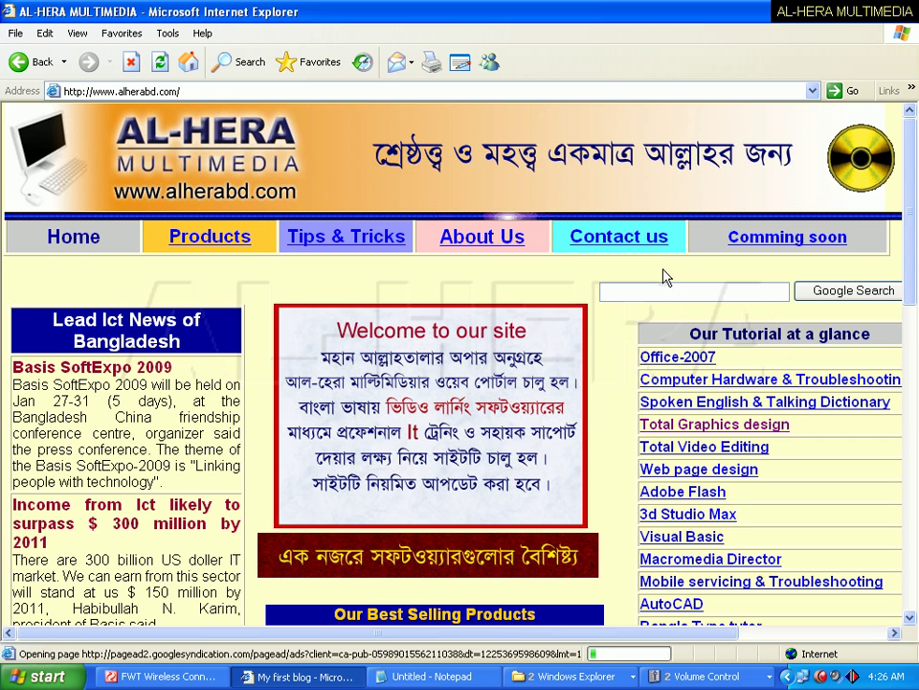
pyautogui.moveTo(910, 134); pyautogui.dragTo(508, 130)
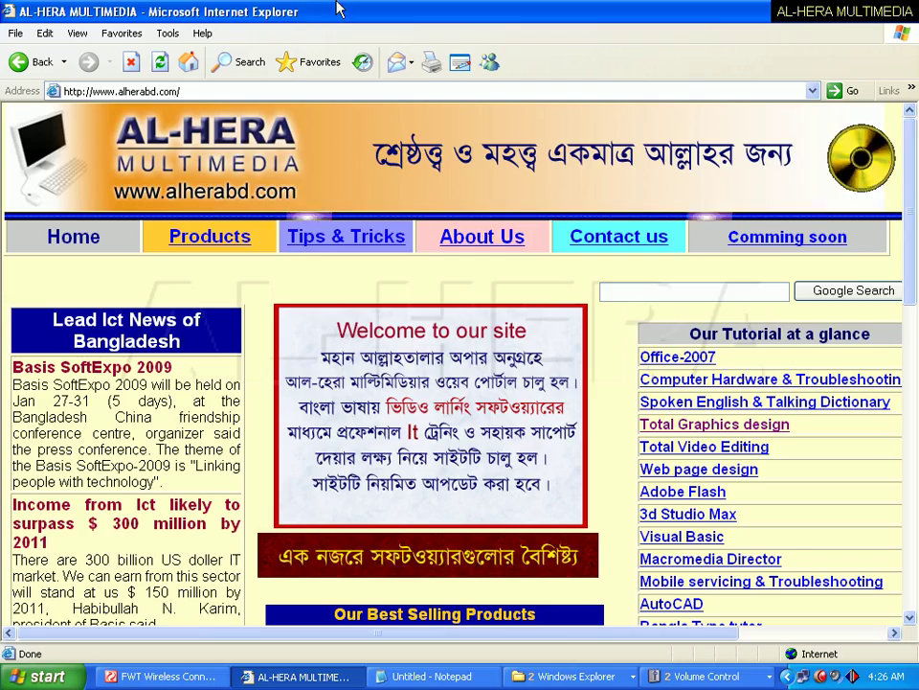